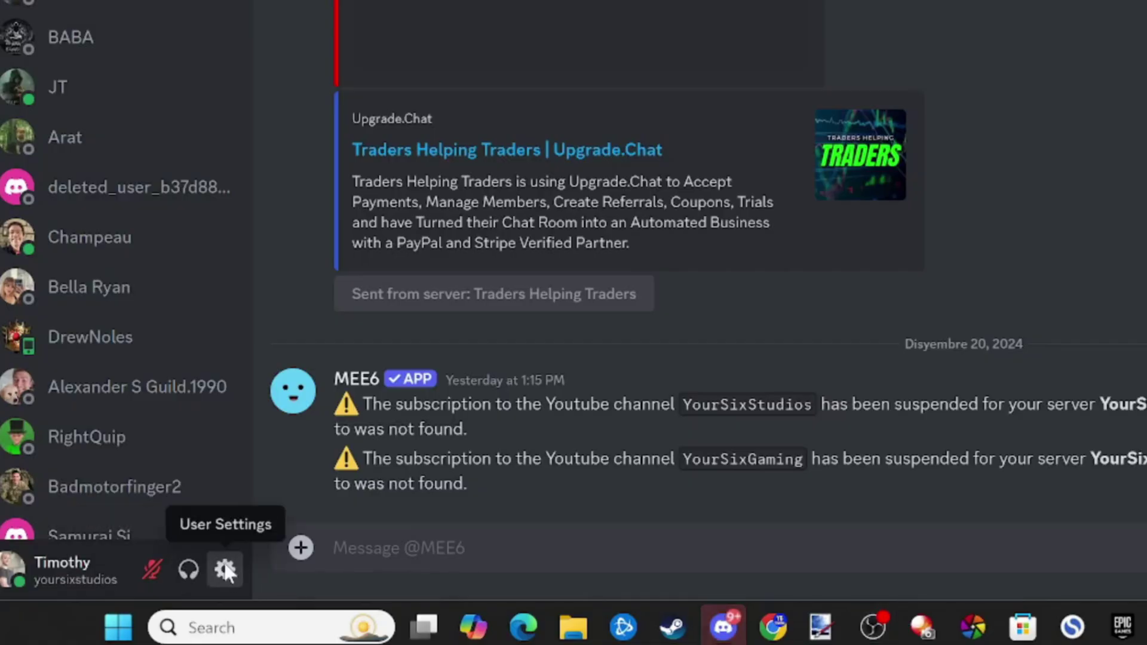
- Open User Settings using the gear icon beside the username
click(226, 573)
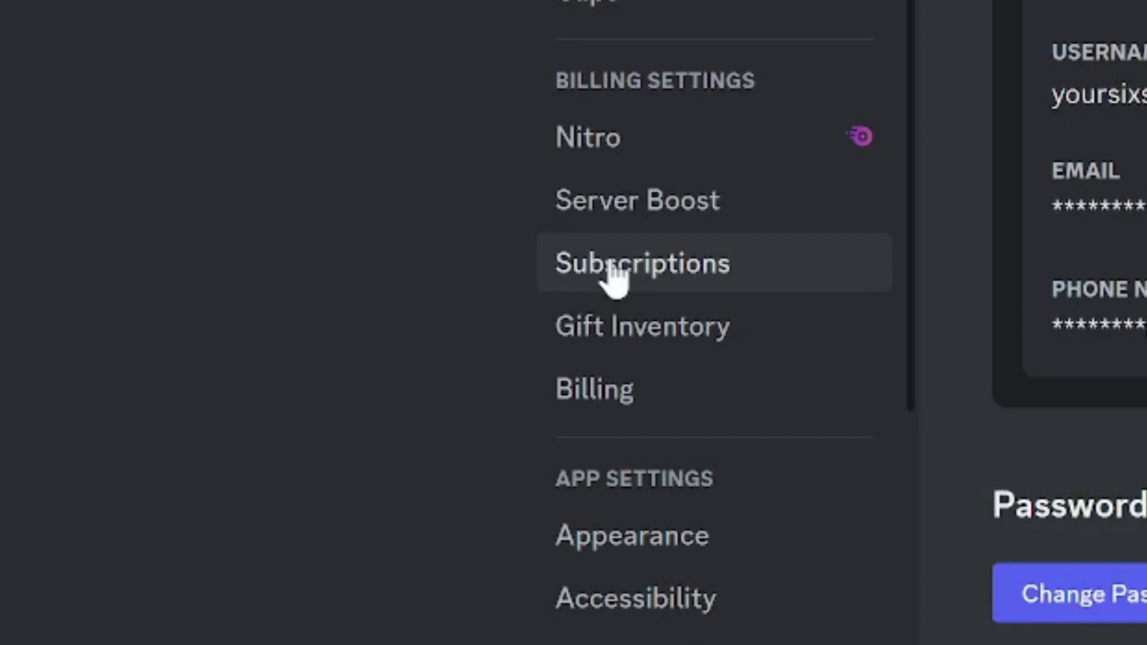
- Go to the Subscriptions page under Billing Settings to start cancelling Nitro
click(614, 269)
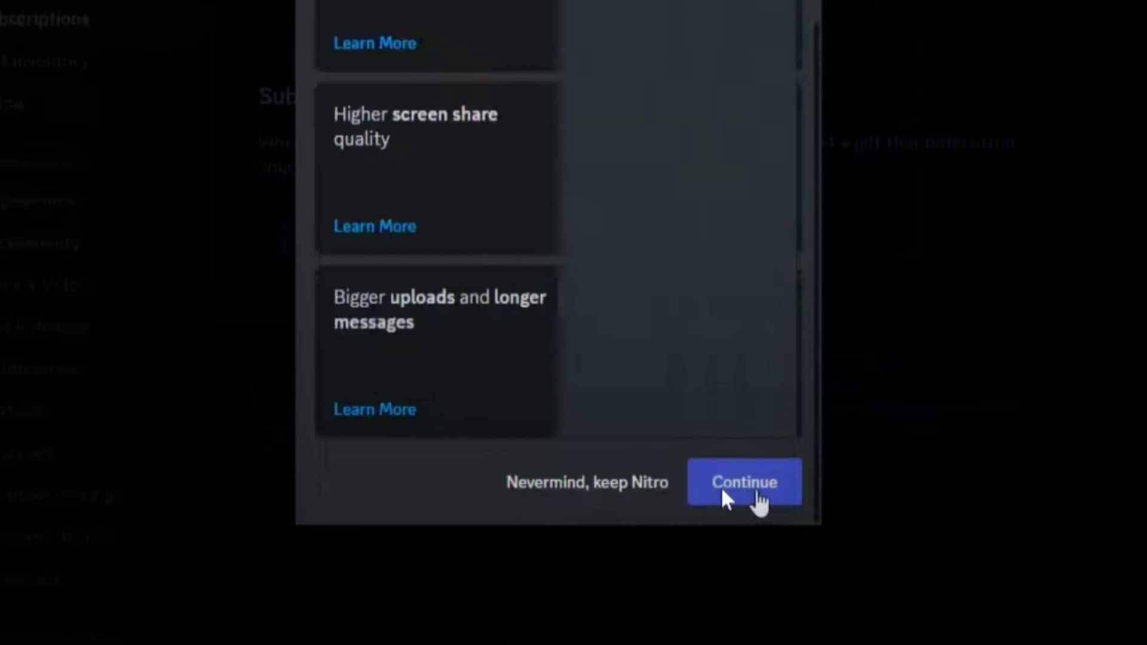
- Continue past the Nitro lost-perks warning to the final cancellation notice
click(761, 498)
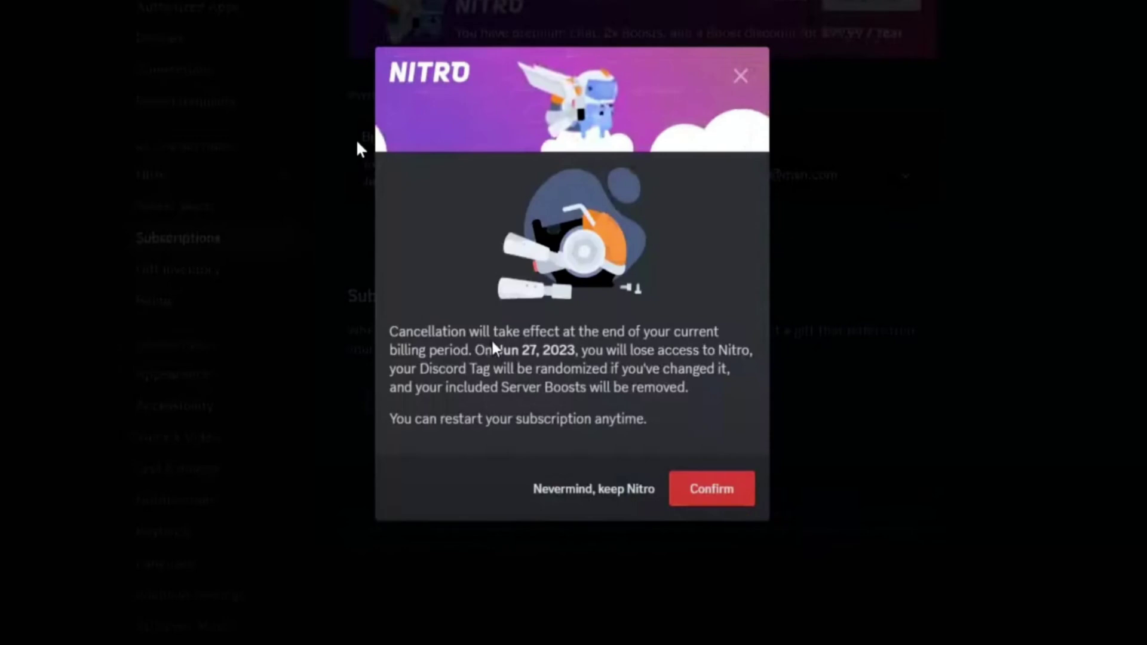